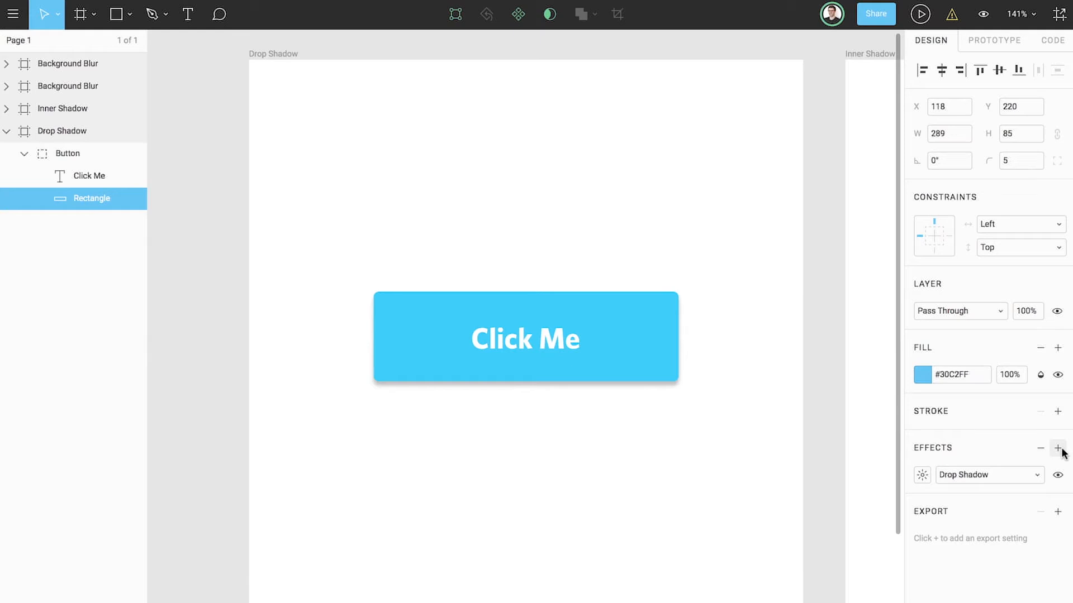
Change the button rectangle's drop shadow to an inner shadow and open the effect's settings
left_click(1022, 474)
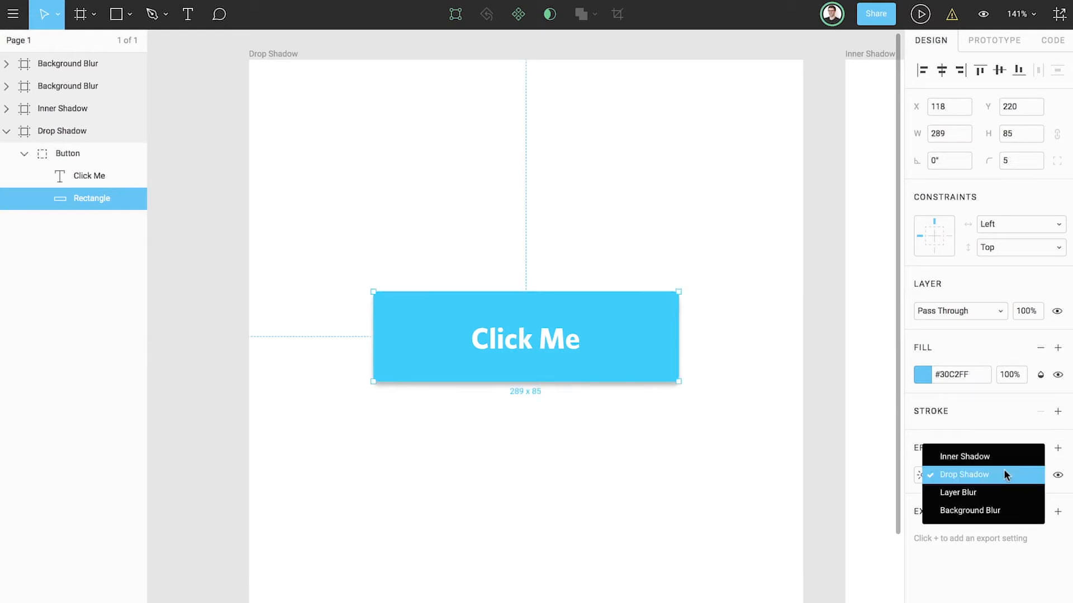
left_click(998, 465)
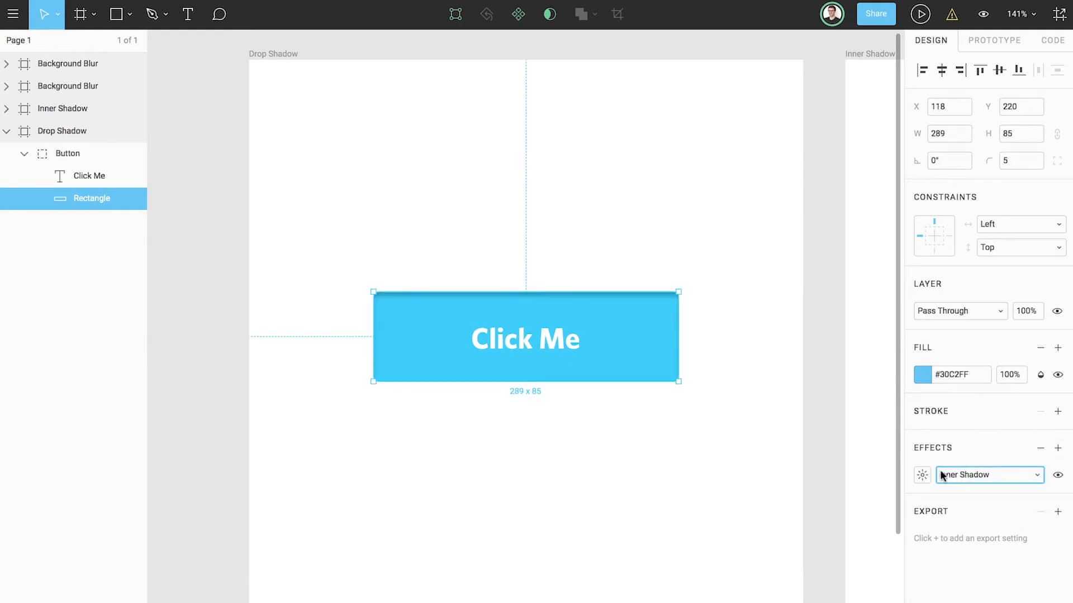
left_click(922, 474)
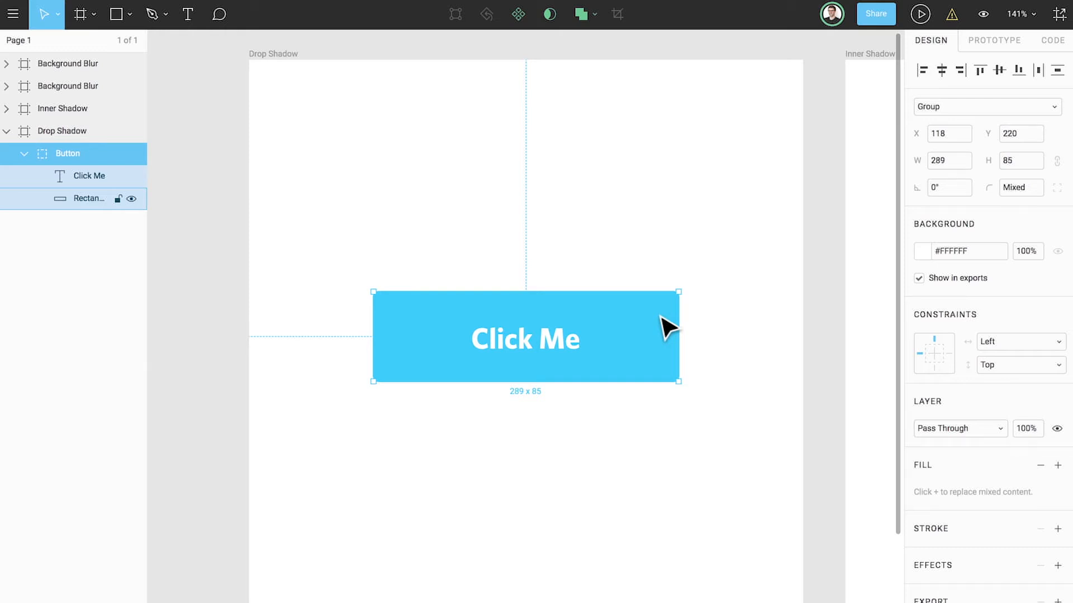
Add a drop shadow to the Click Me button's rectangle, with blur 10 and Y offset 6
double_click(662, 317)
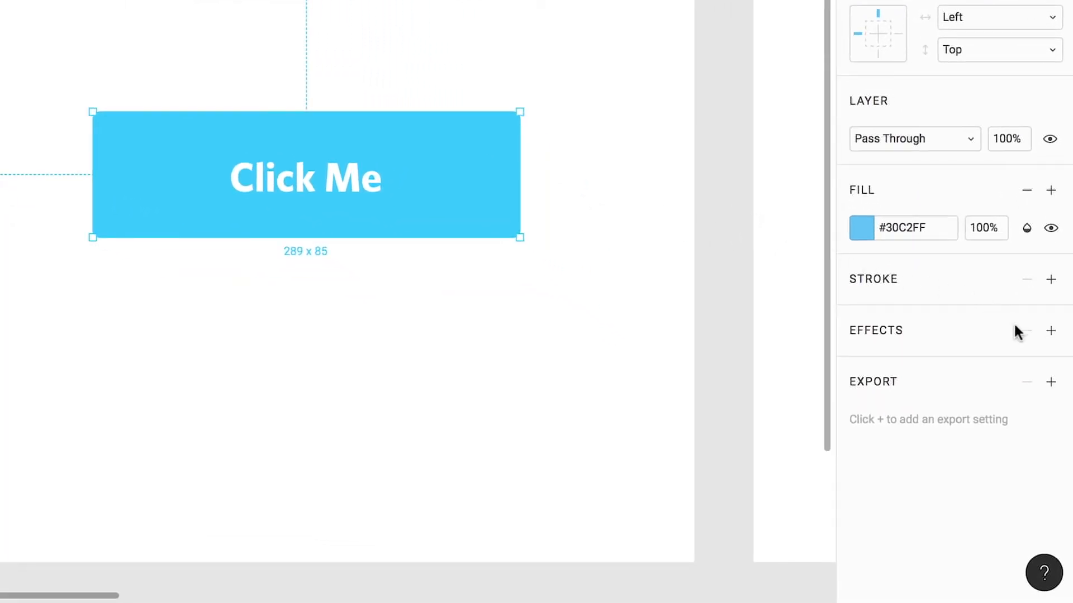
left_click(1048, 332)
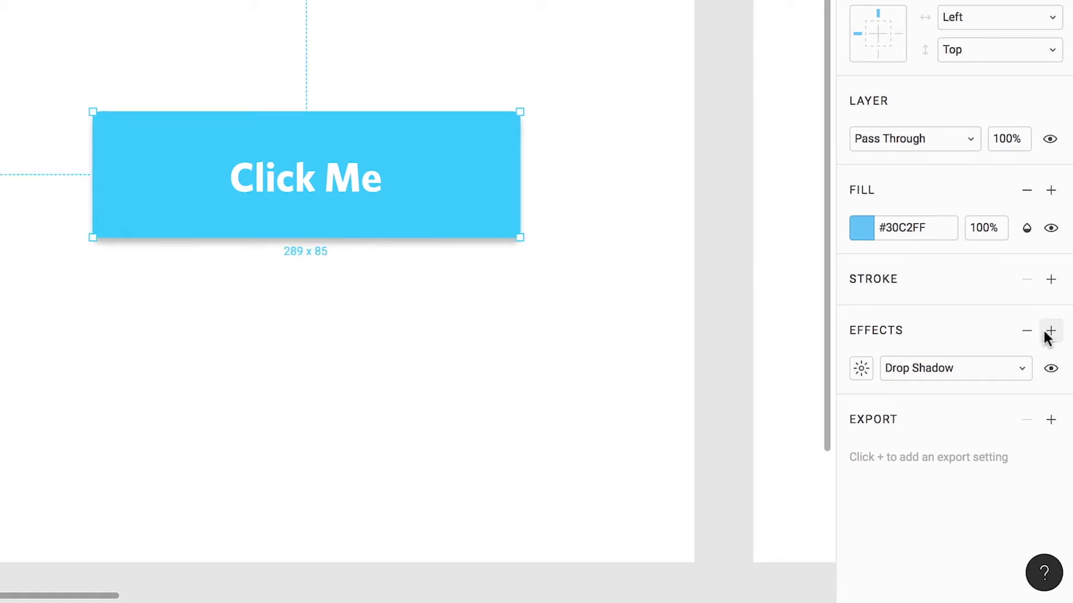
left_click(869, 370)
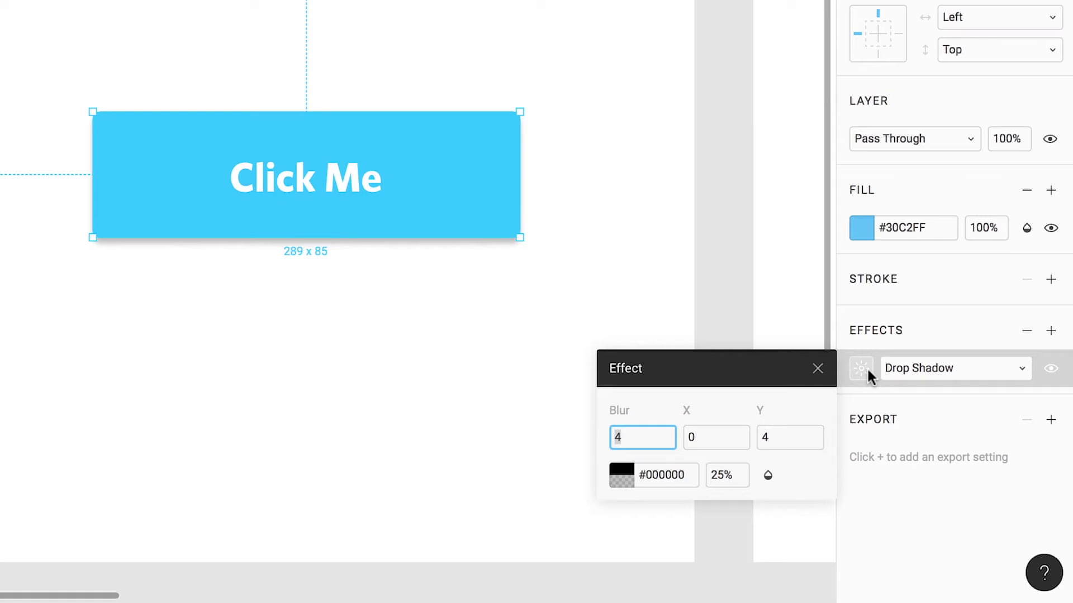
type("10")
key("Return")
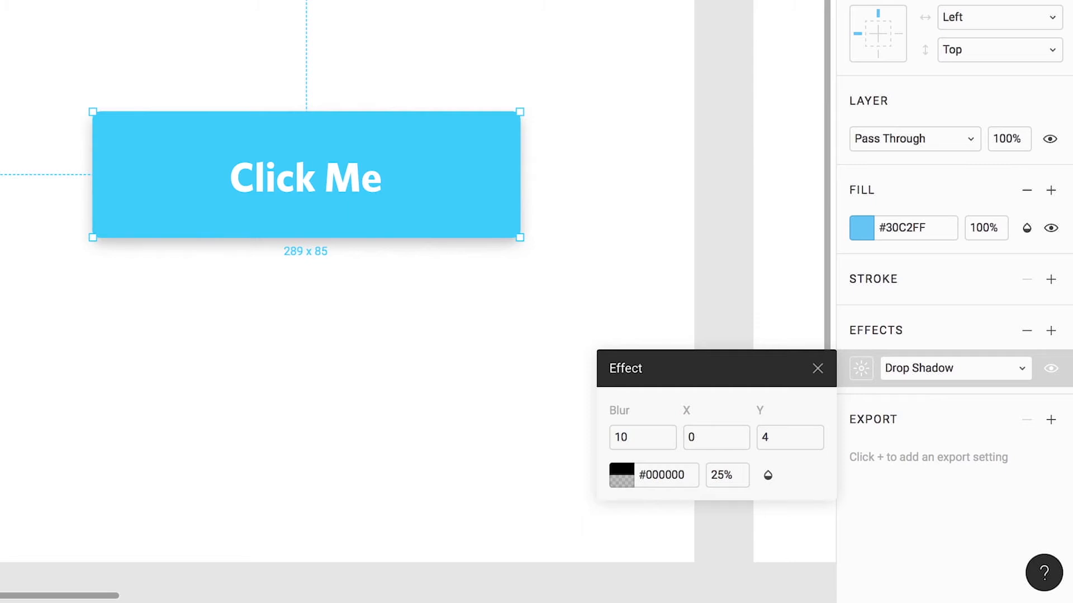
left_click(785, 442)
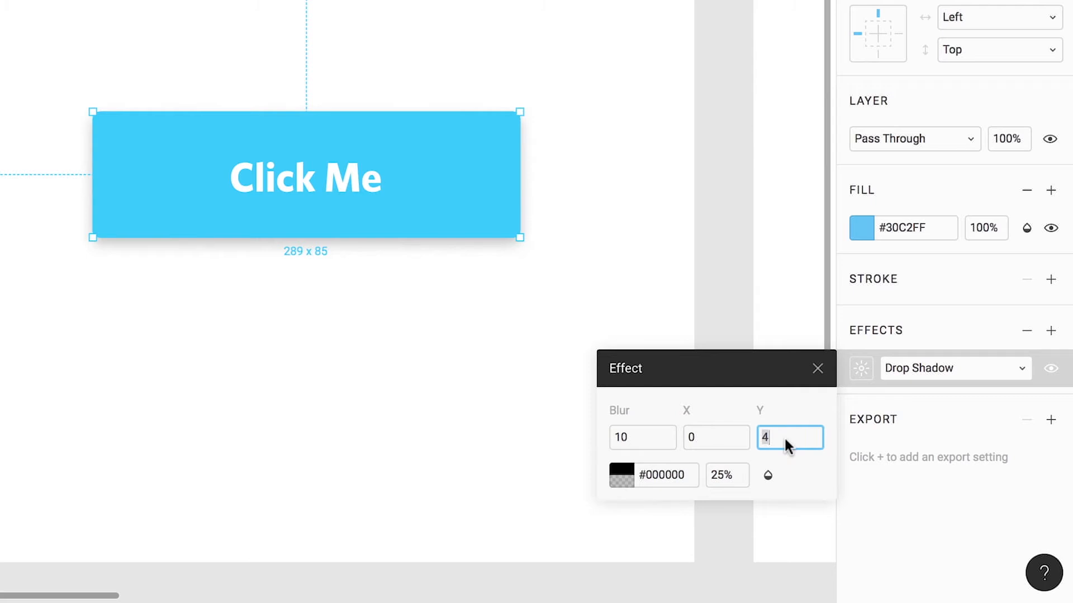
key("BackSpace")
type("6")
key("Return")
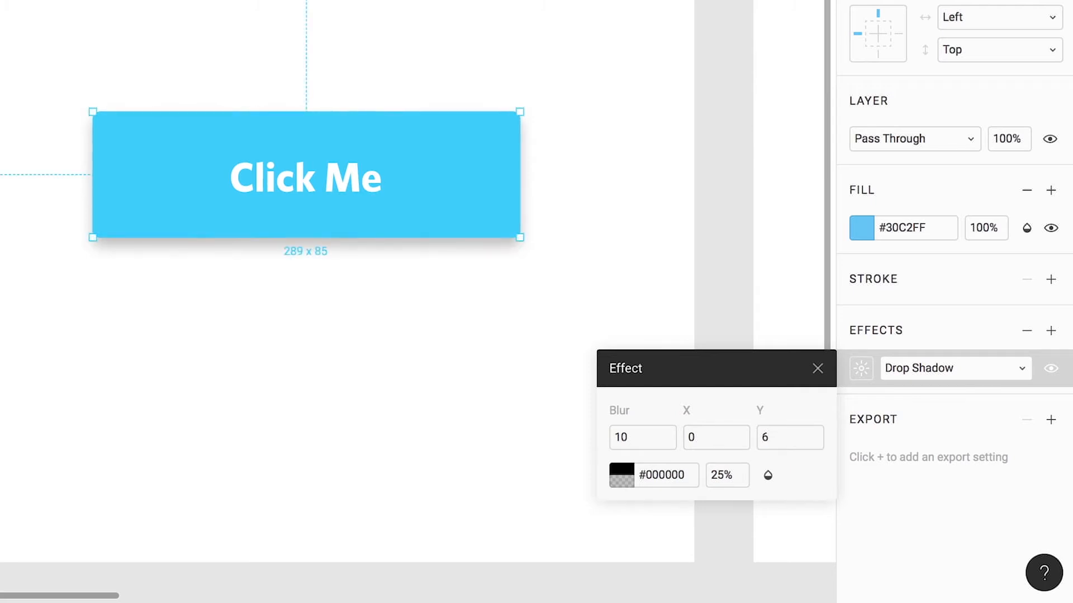
Sample the button's blue fill as the drop shadow's colour and set the shadow's opacity to 40%
left_click(622, 475)
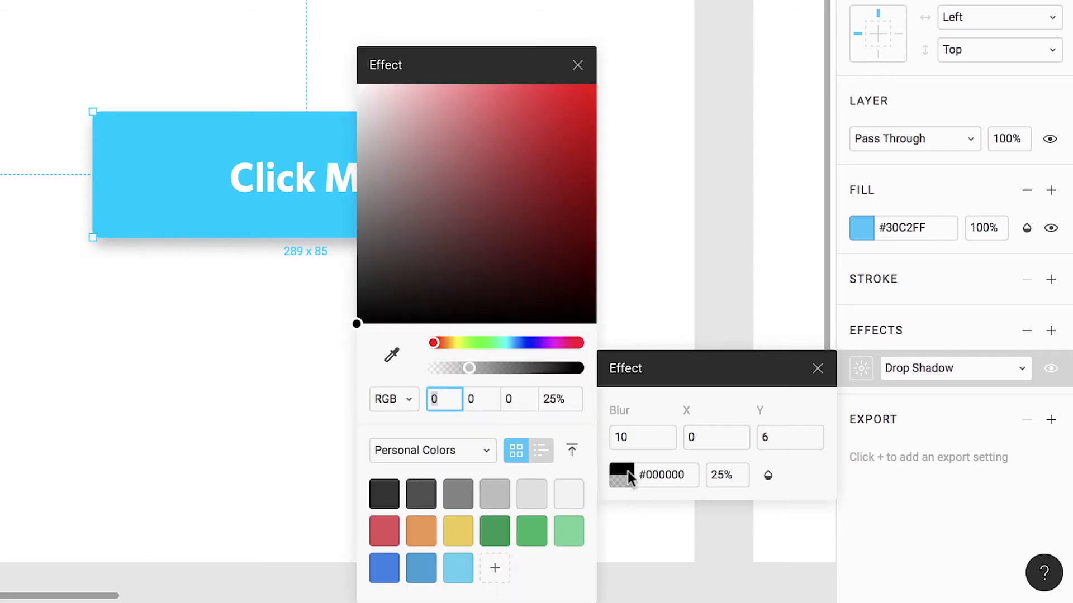
left_click(392, 354)
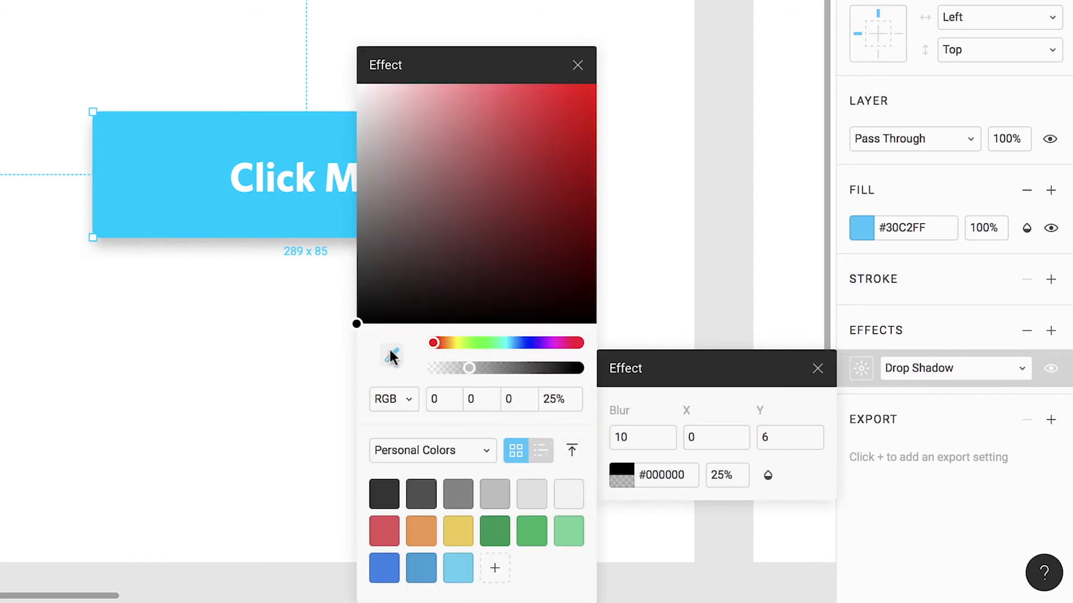
left_click(213, 207)
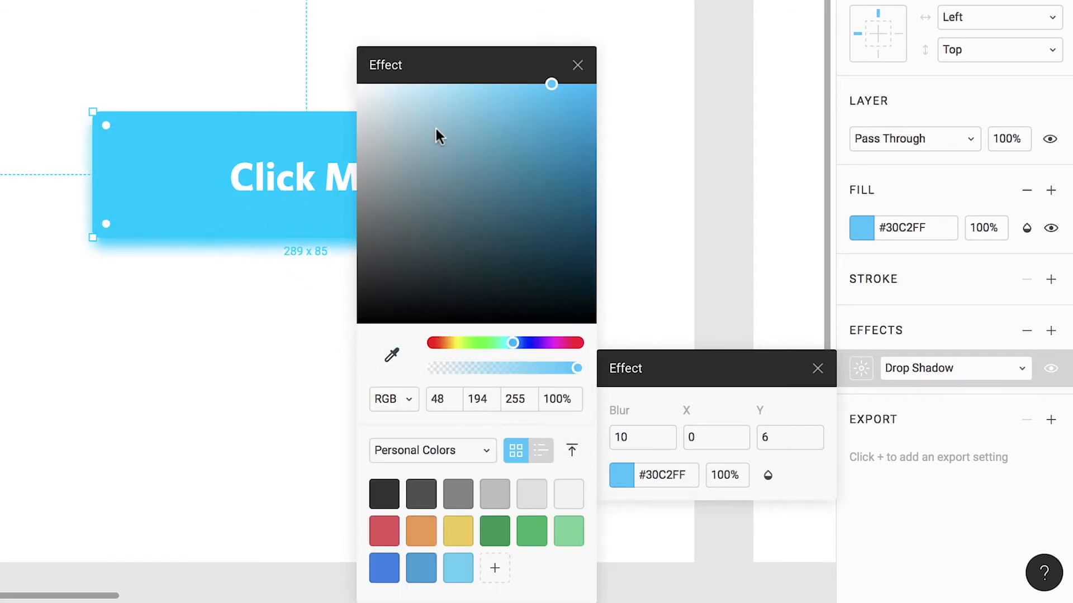
left_click(577, 66)
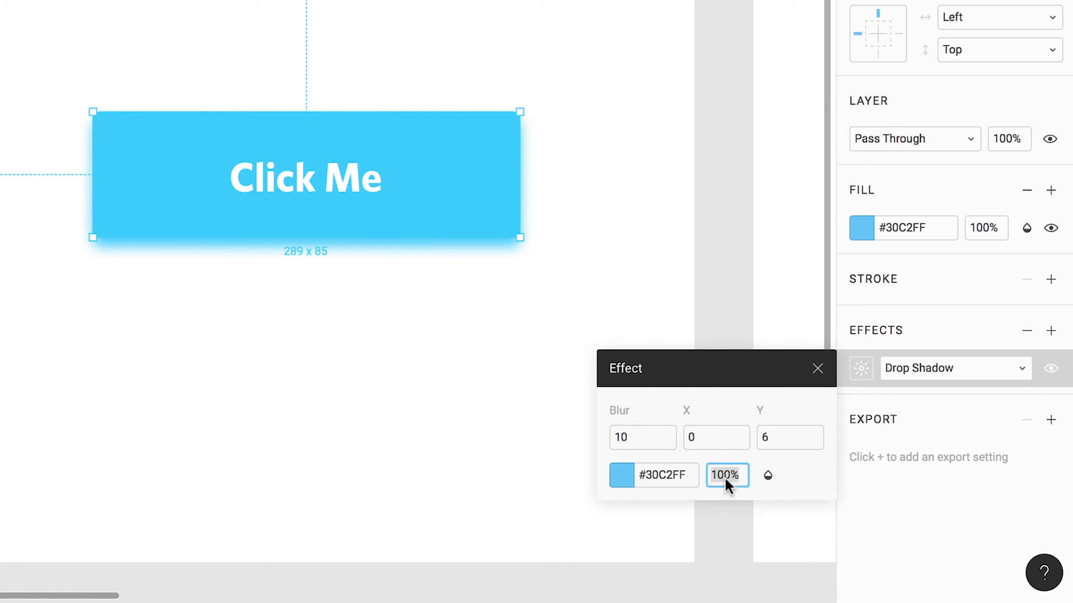
type("40")
key("Return")
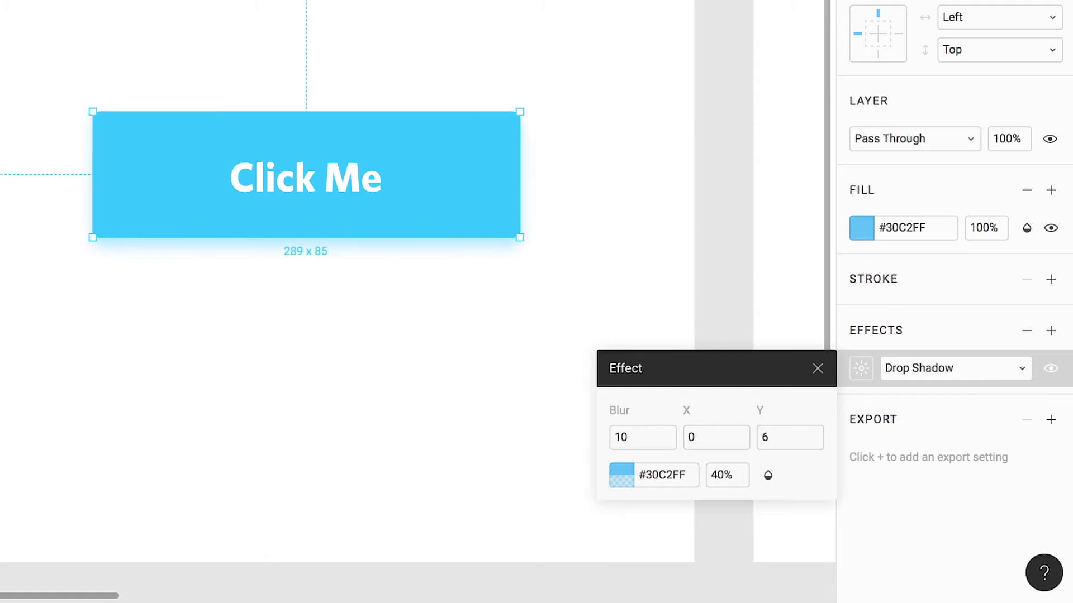
left_click(1049, 368)
left_click(1049, 368)
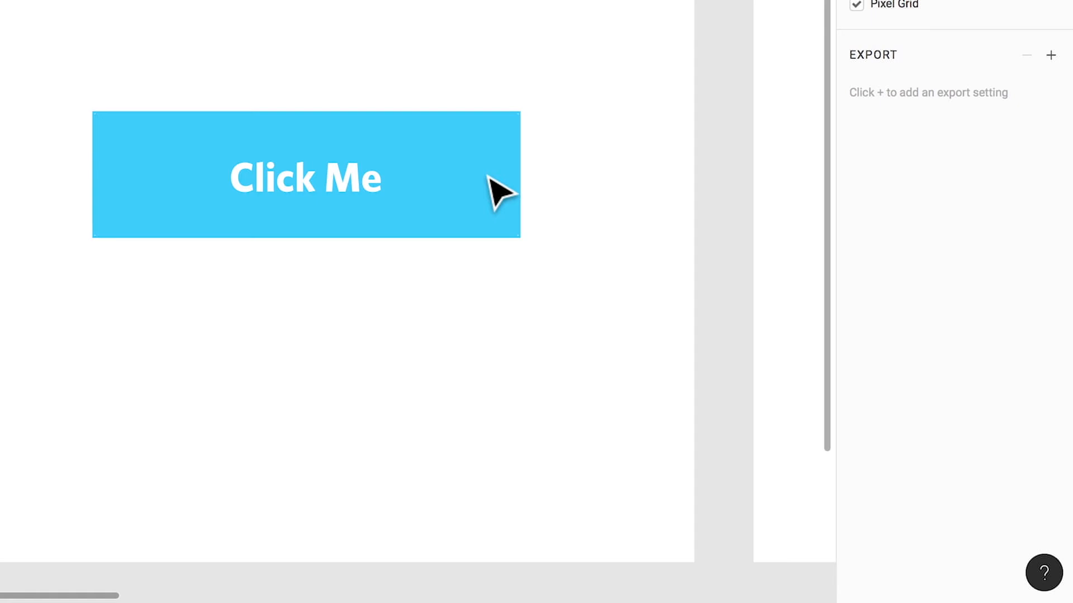
Add an inner shadow to the plain Click Me button's rectangle, with blur 10 and Y offset 6
left_click(489, 177)
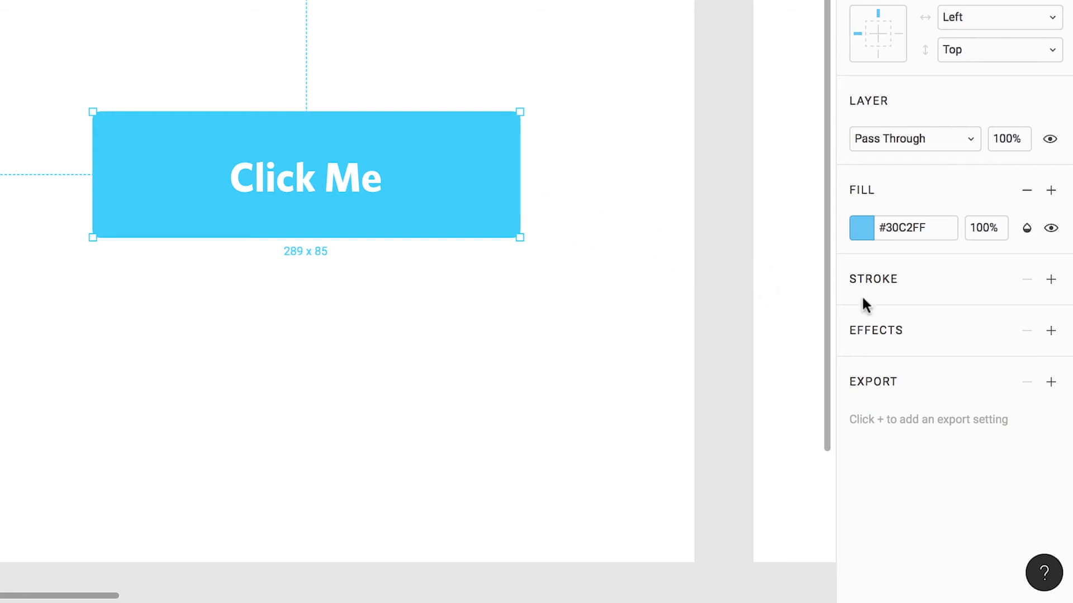
left_click(1050, 331)
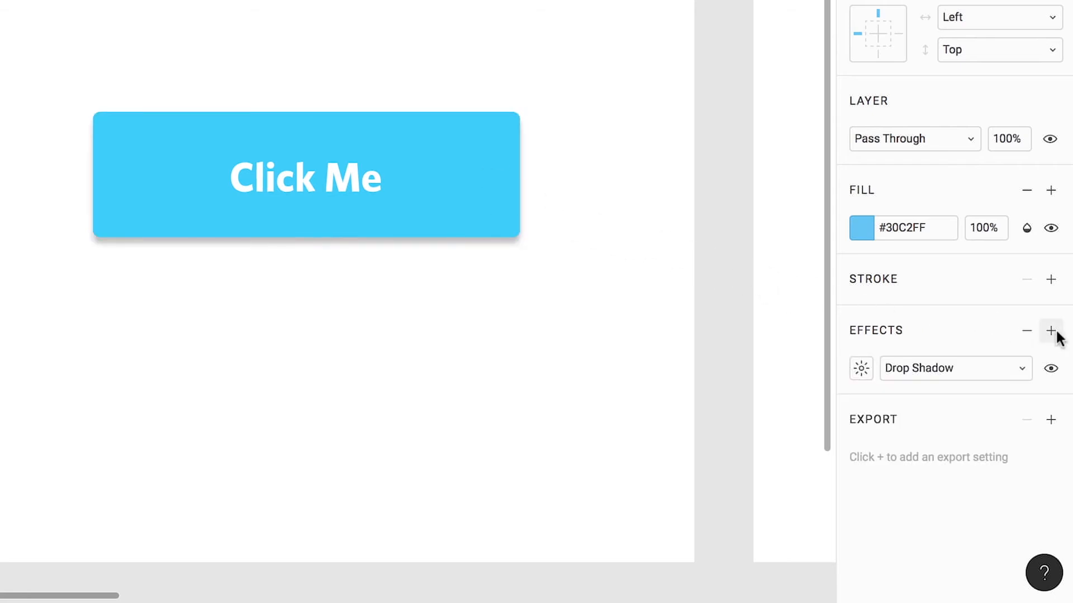
left_click(1000, 366)
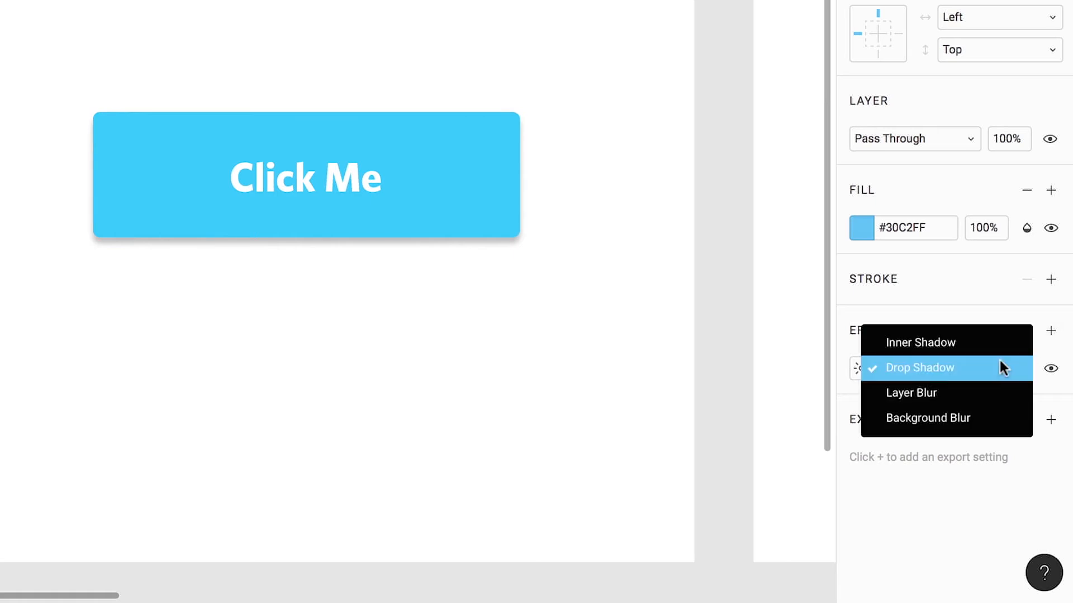
left_click(965, 347)
left_click(863, 367)
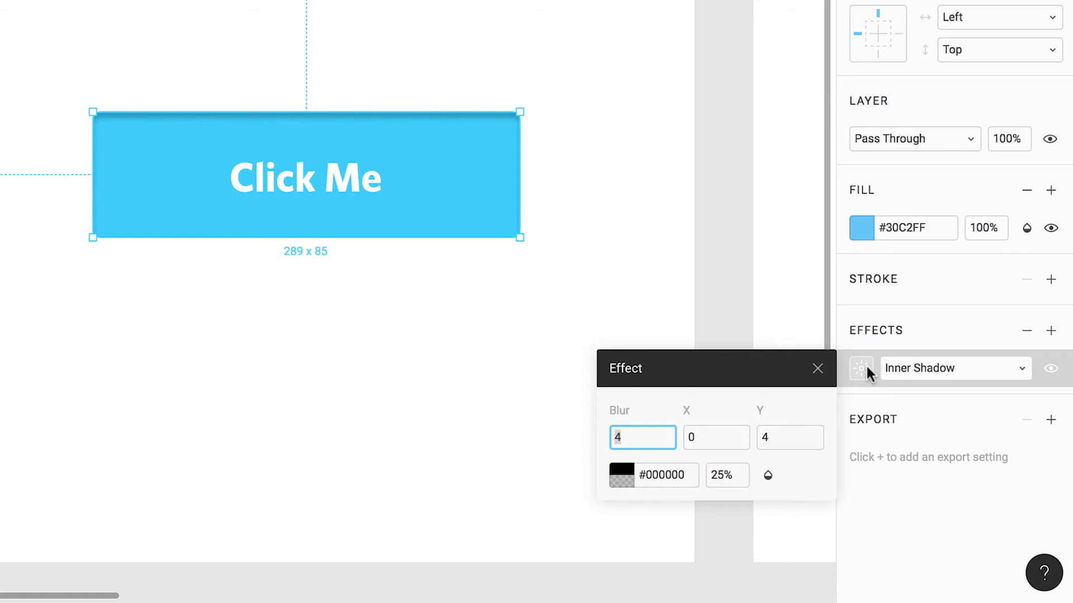
type("10")
key("Tab")
key("Tab")
type("6")
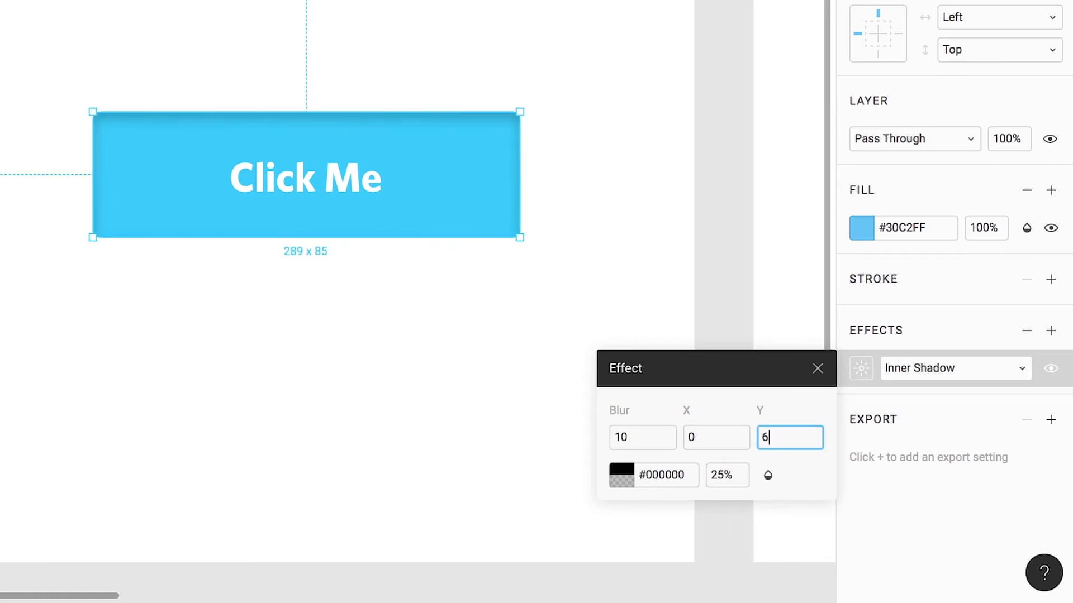
key("Return")
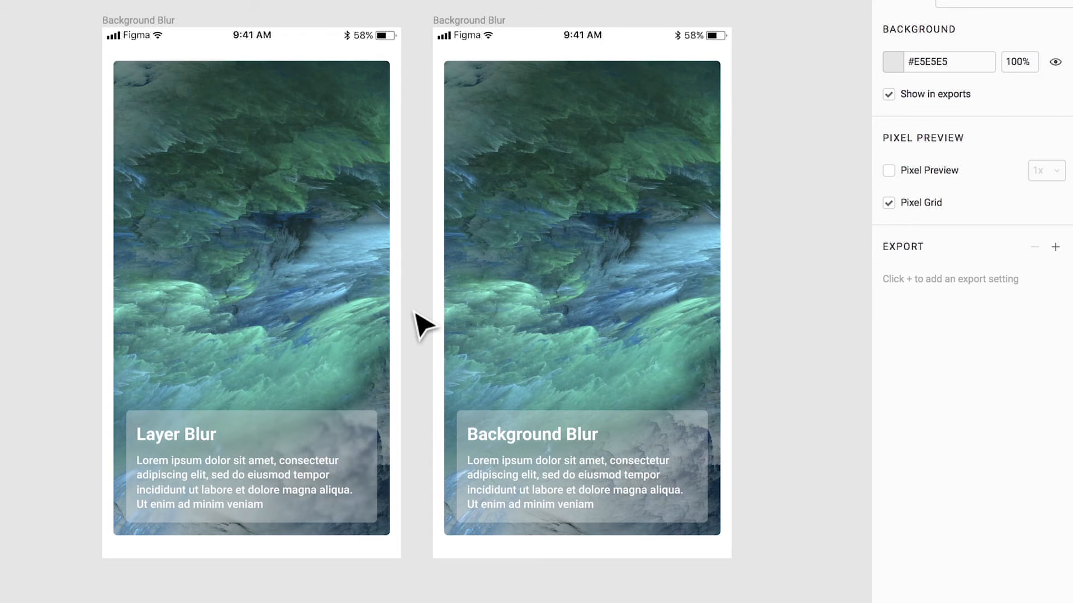
Apply a layer blur of 10 to the background image in the Layer Blur phone screen
left_click(411, 311)
left_click(1048, 480)
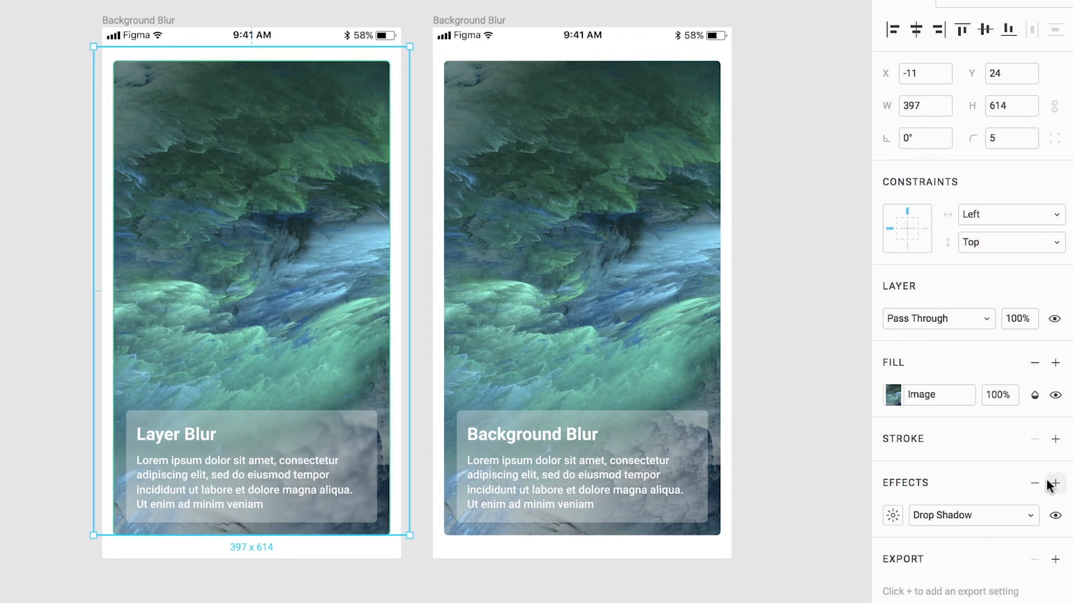
left_click(991, 508)
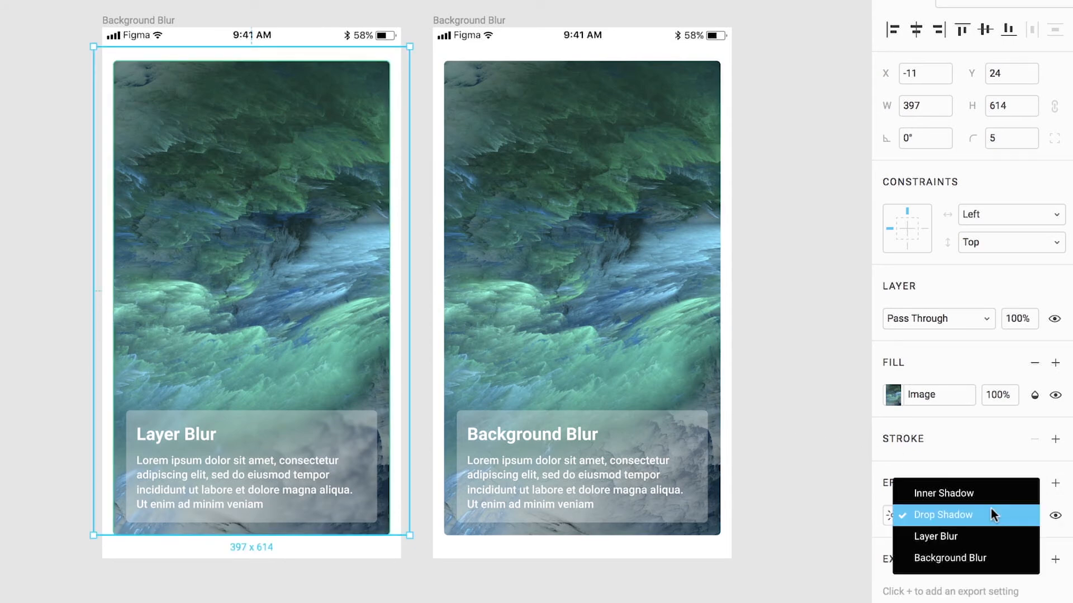
left_click(978, 536)
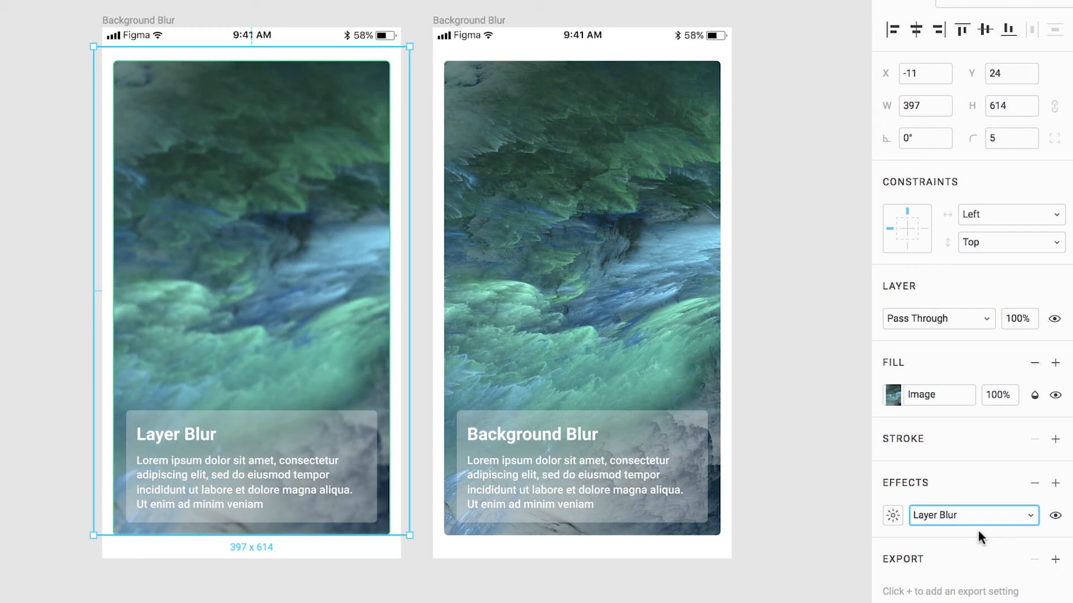
left_click(893, 514)
type("10")
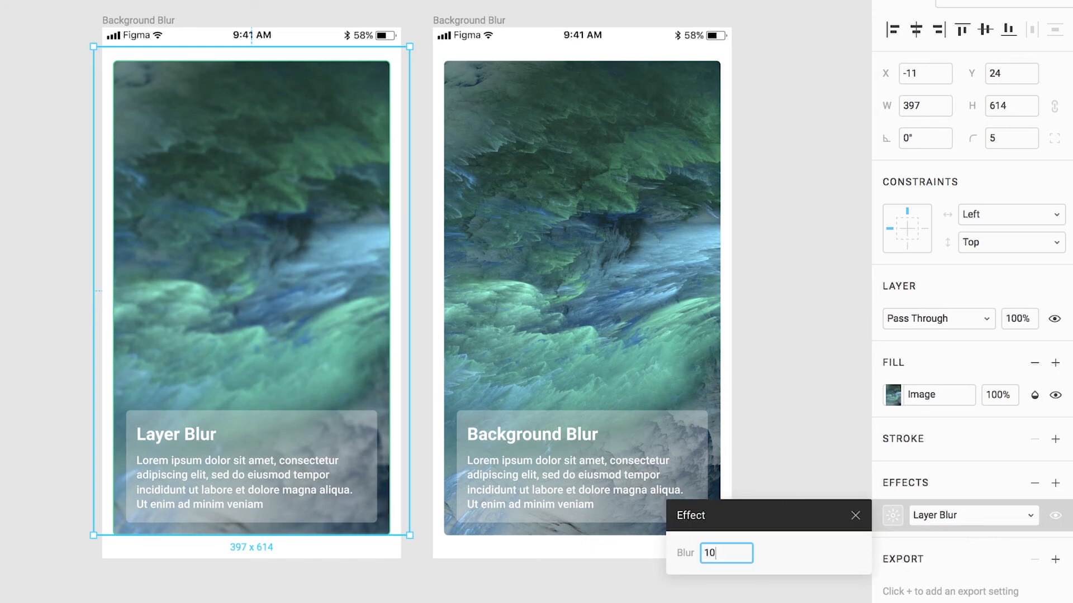
key("Return")
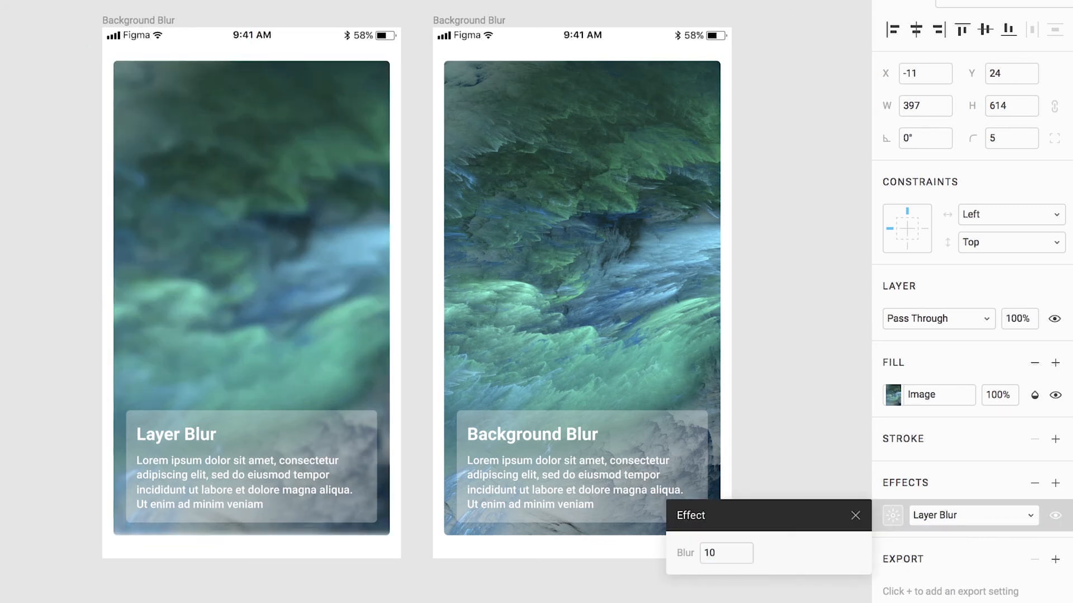
left_click(698, 373)
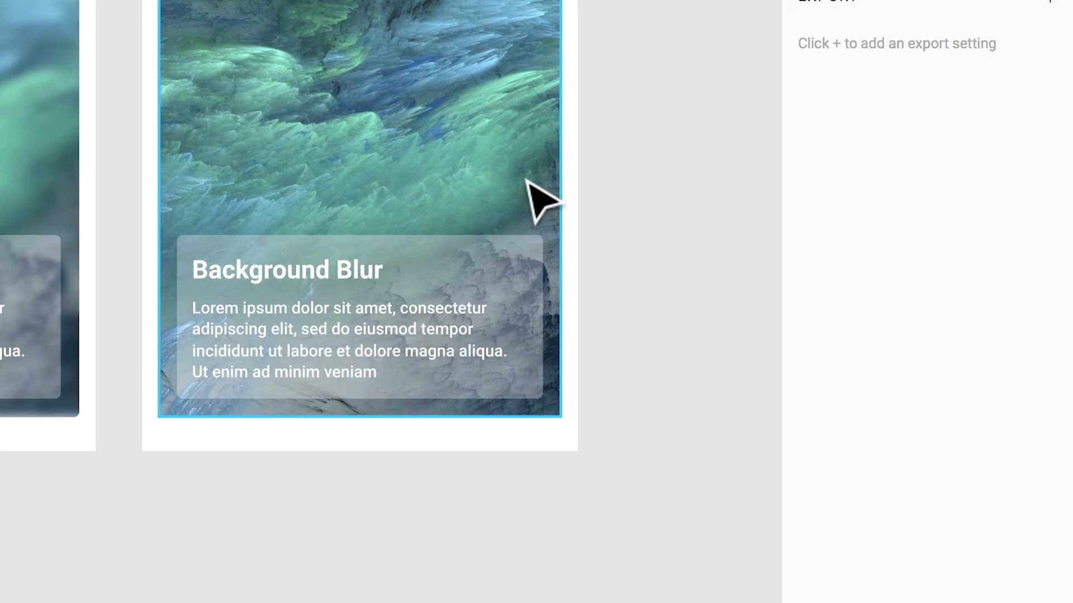
Apply a background blur of 20 to the translucent white card behind the Background Blur text
left_click(518, 242)
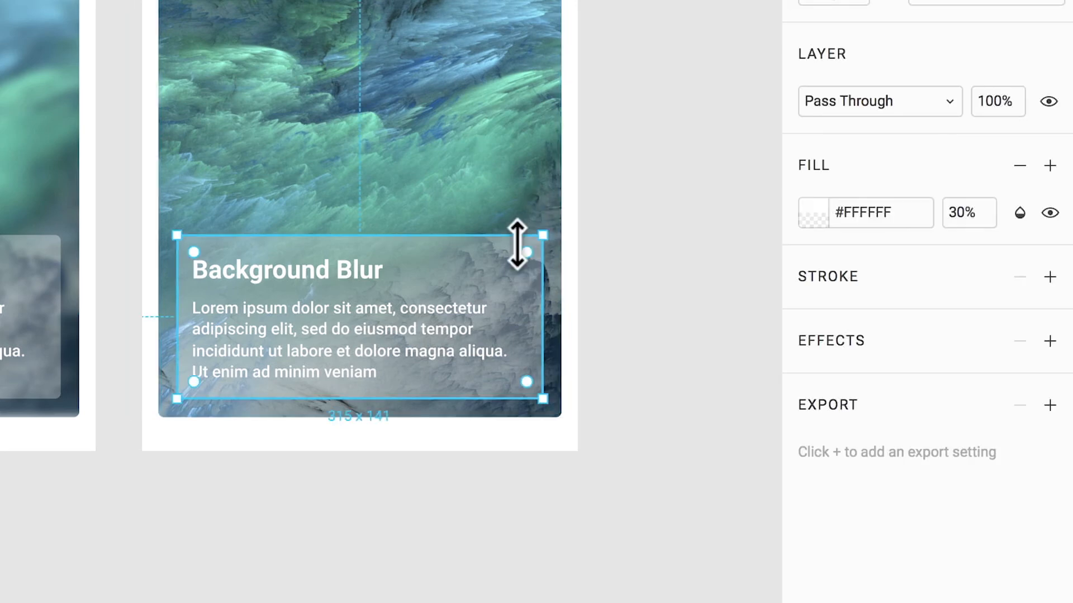
left_click(1048, 342)
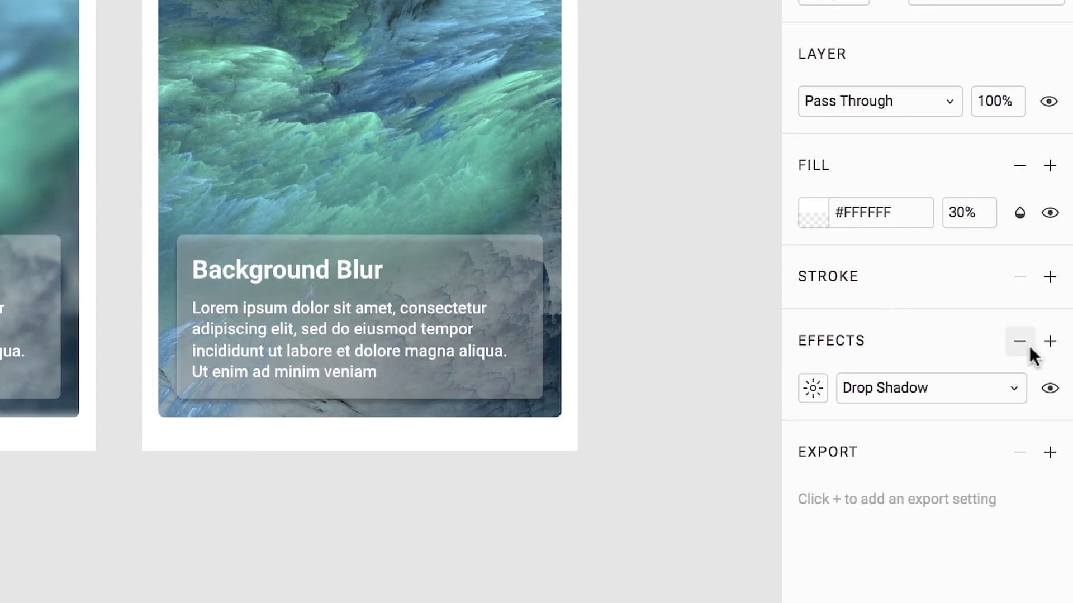
left_click(956, 388)
left_click(924, 450)
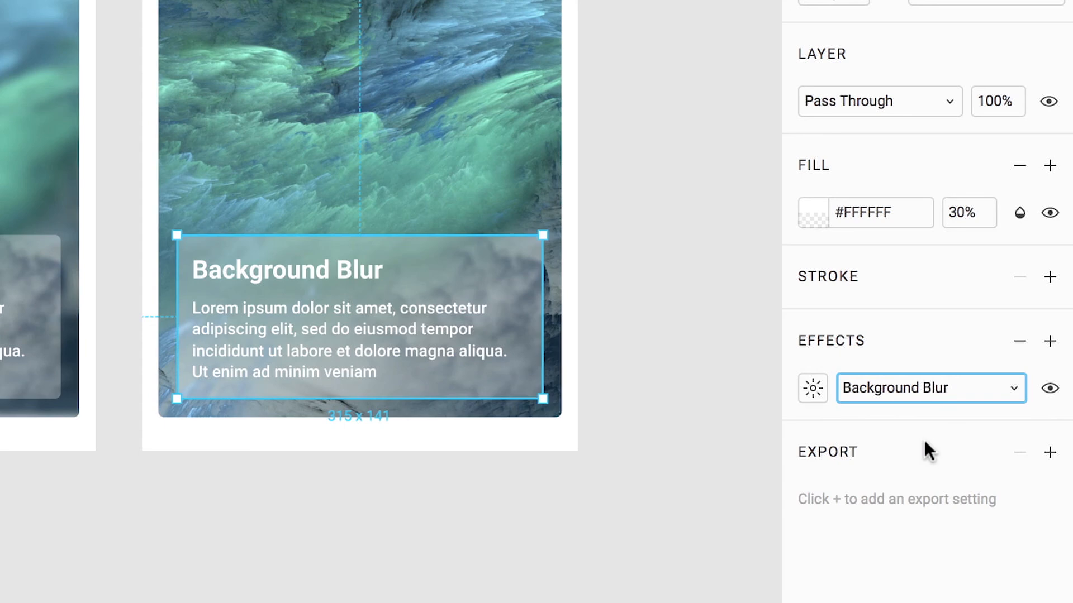
left_click(811, 392)
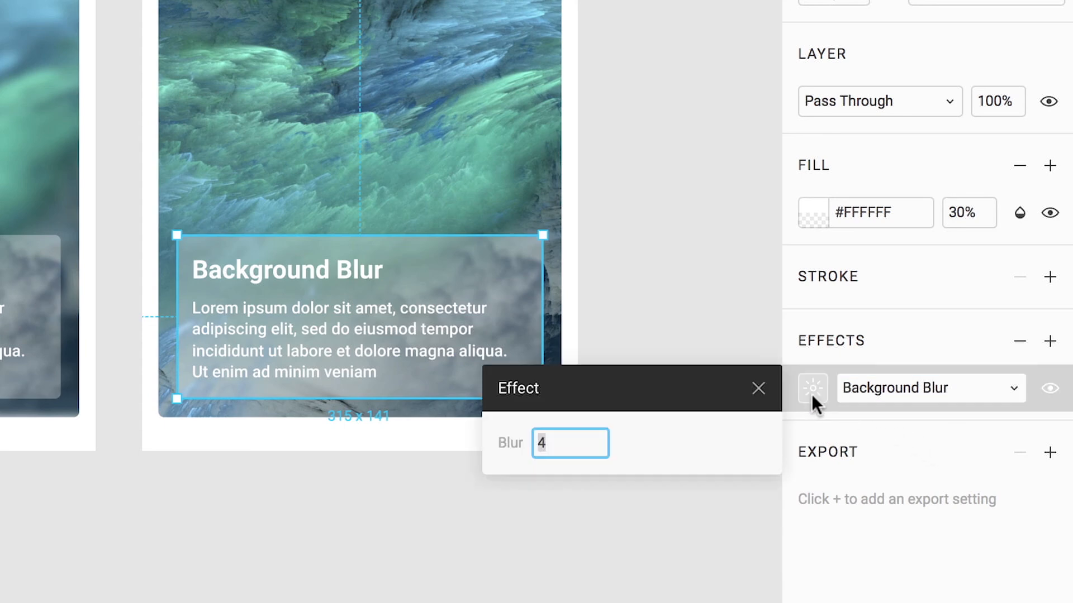
type("20")
key("Return")
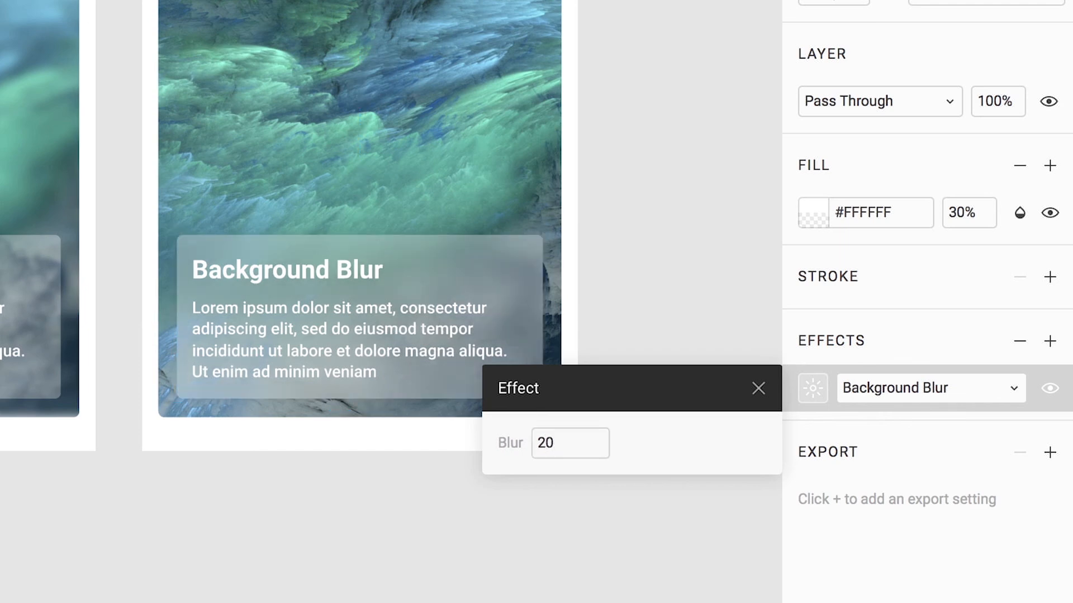
left_click(758, 386)
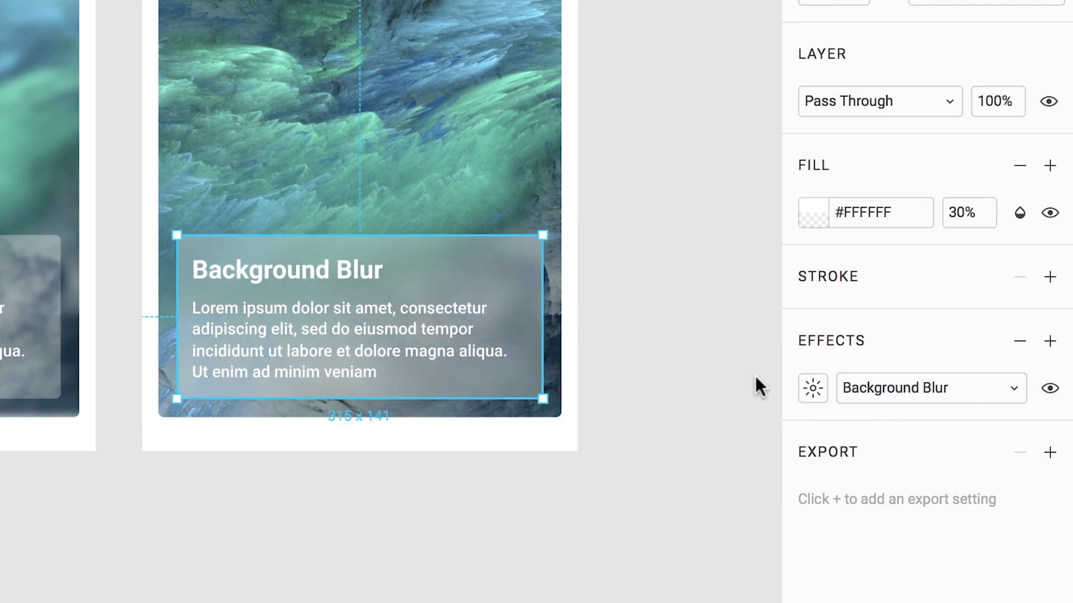
left_click(724, 336)
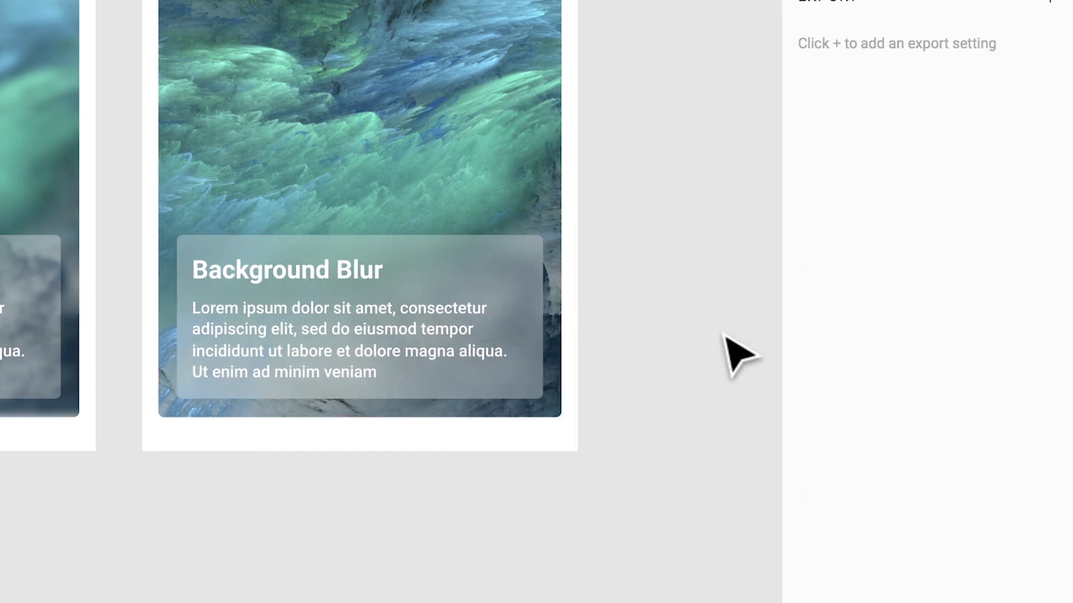